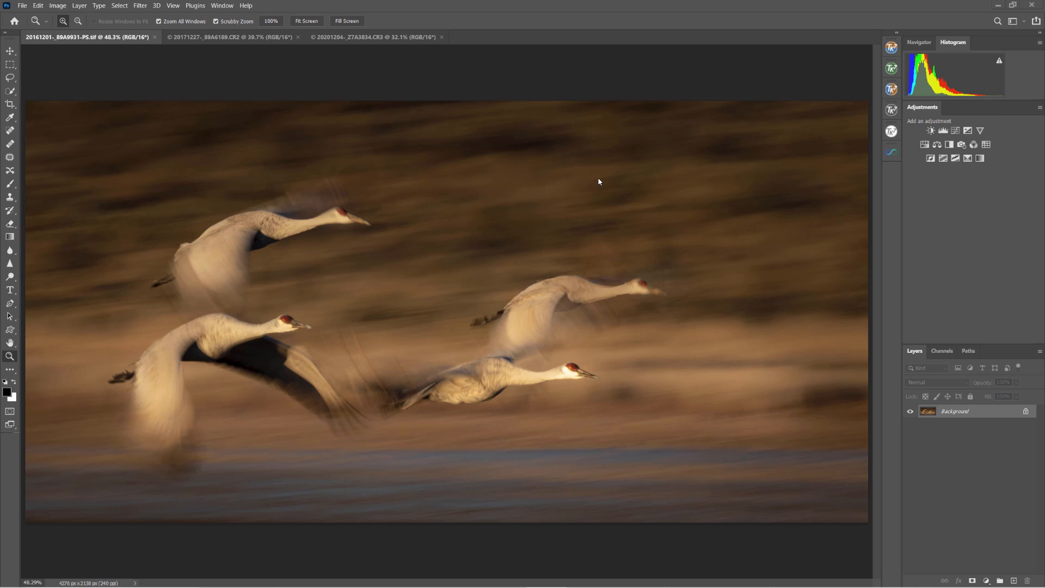
Duplicate the Background layer of the flying hawk photo, 20201204-_Z7A3834.CR3
click(229, 37)
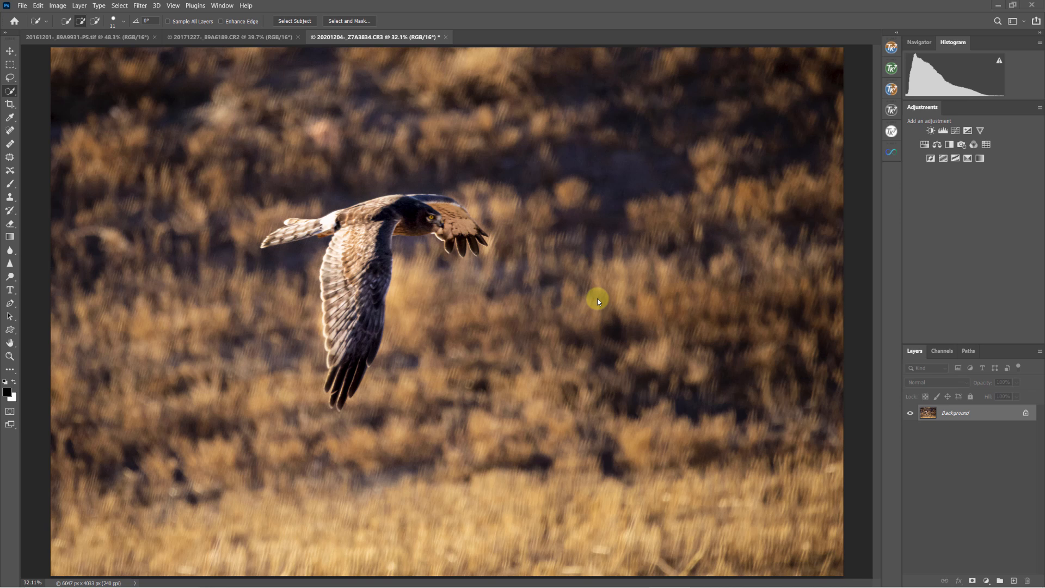
key(ctrl+j)
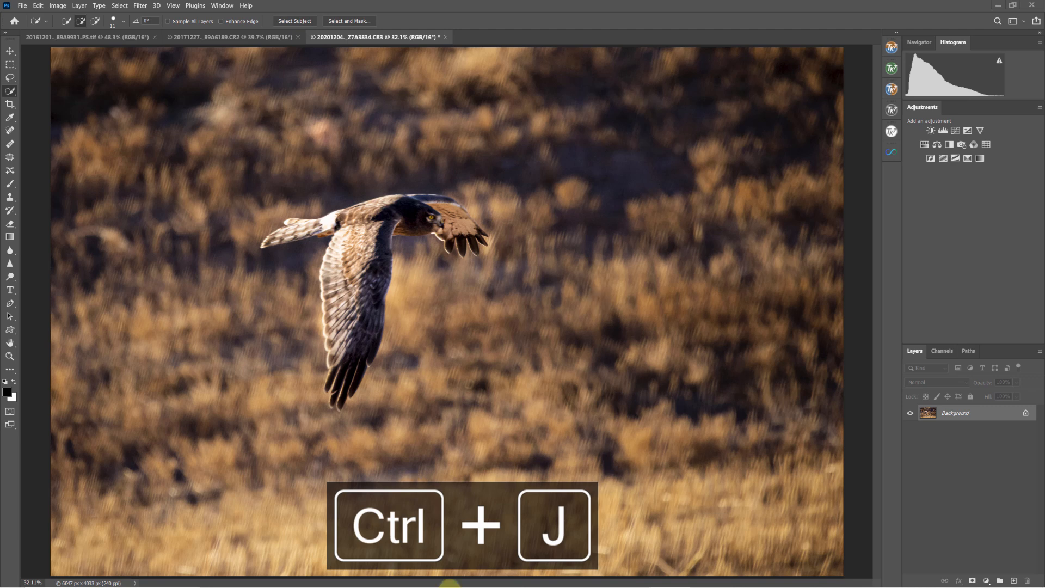
click(143, 6)
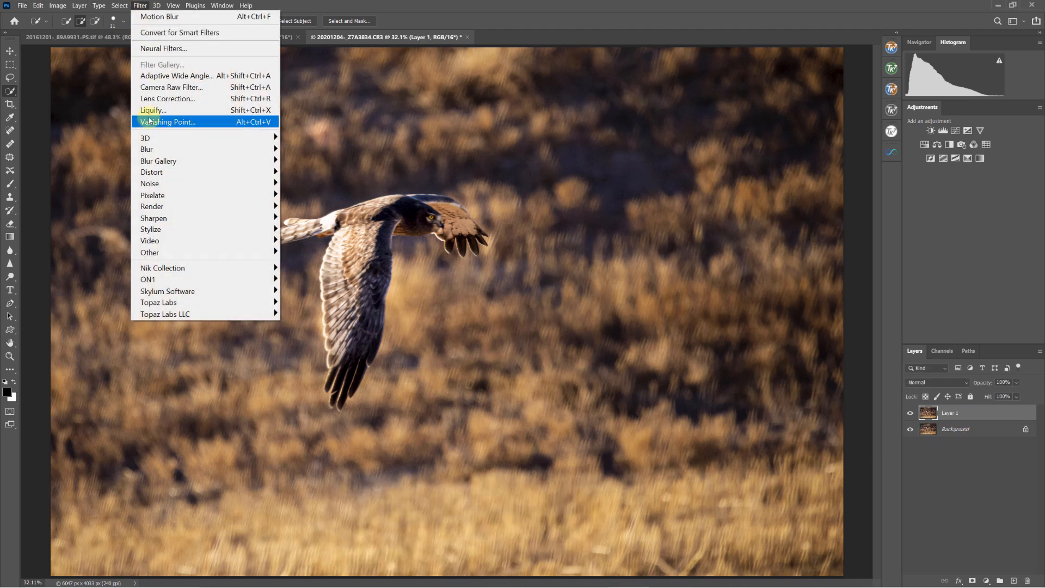
mouse_move(206, 149)
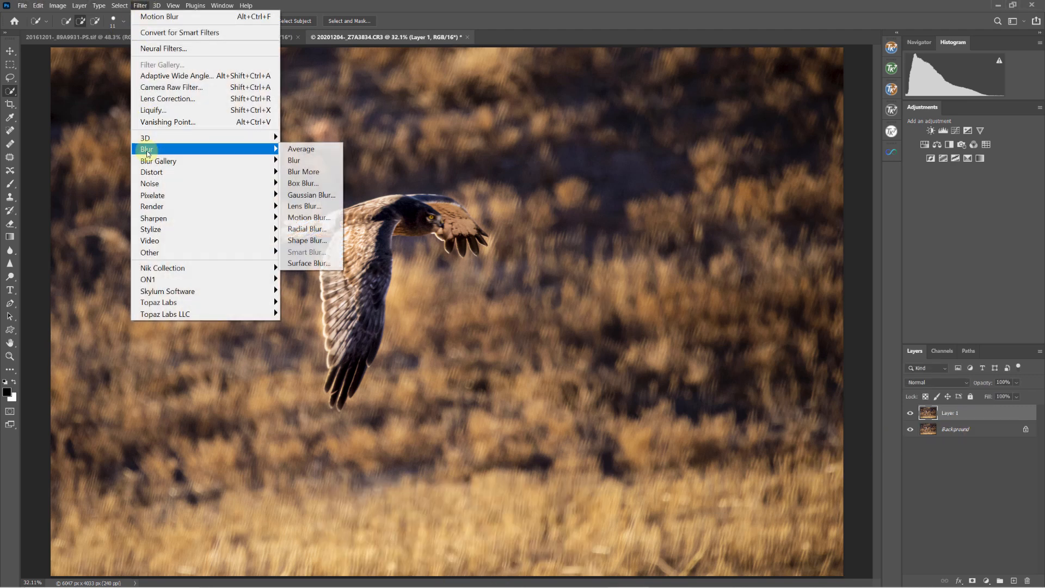
click(308, 217)
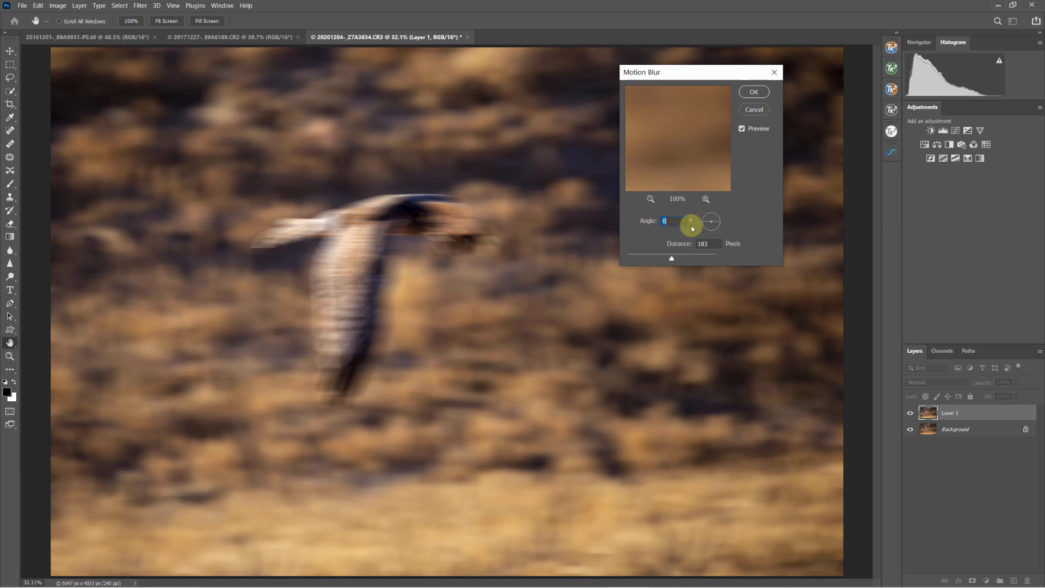
mouse_move(671, 259)
mouse_down()
mouse_move(628, 260)
mouse_move(679, 259)
mouse_move(665, 263)
mouse_up()
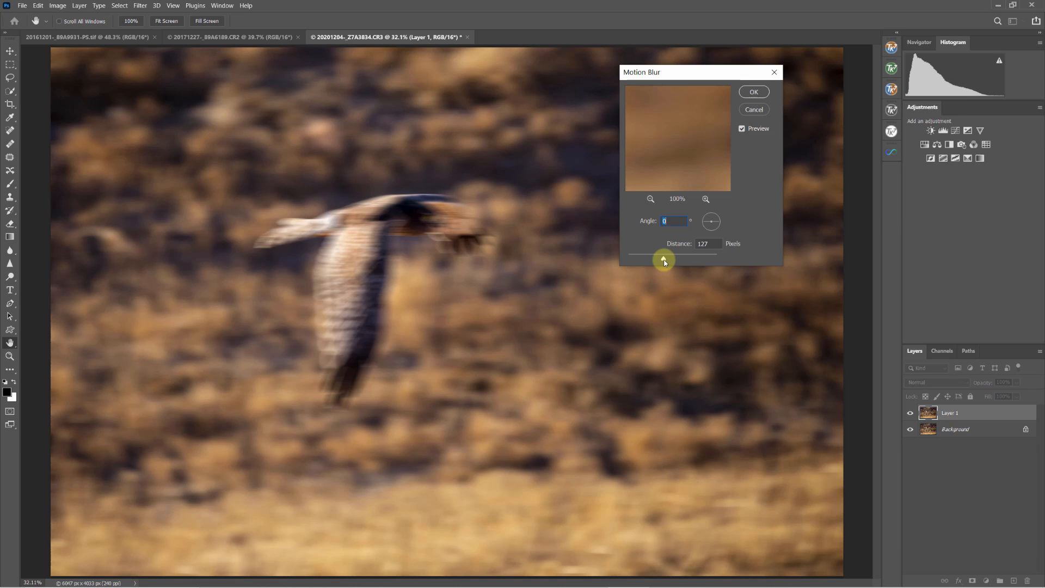
drag(663, 261, 673, 261)
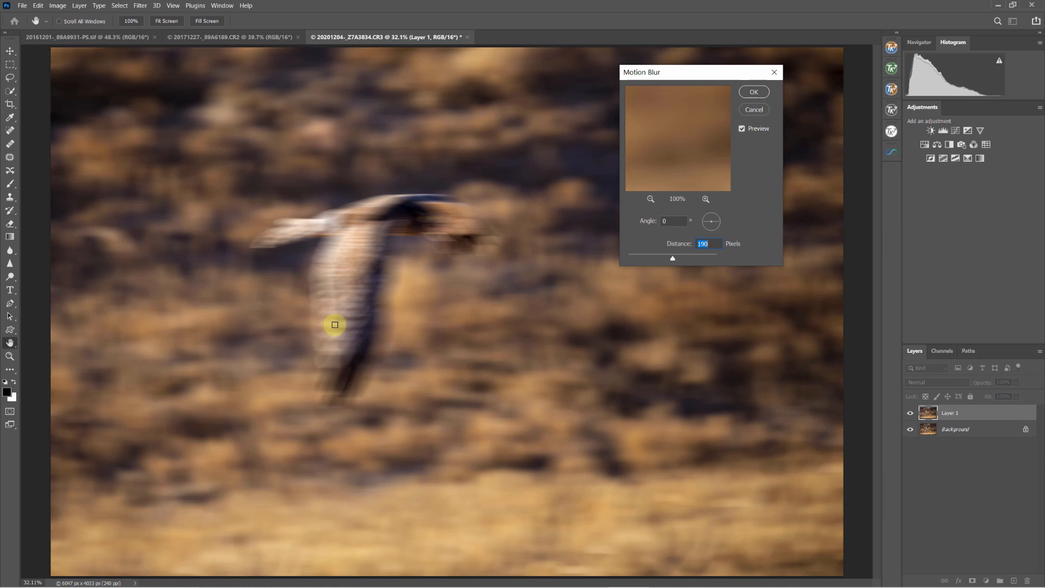
click(754, 110)
key(w)
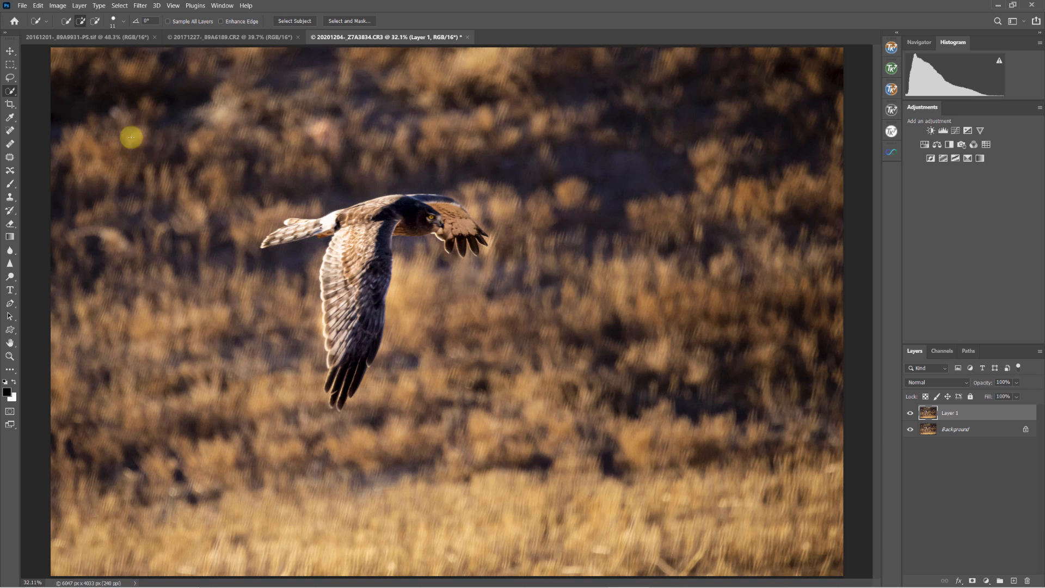
Lasso loosely around the bird and remove it with Content-Aware Fill, excluding the foreground grass from the sampling area and outputting to a new layer
click(10, 77)
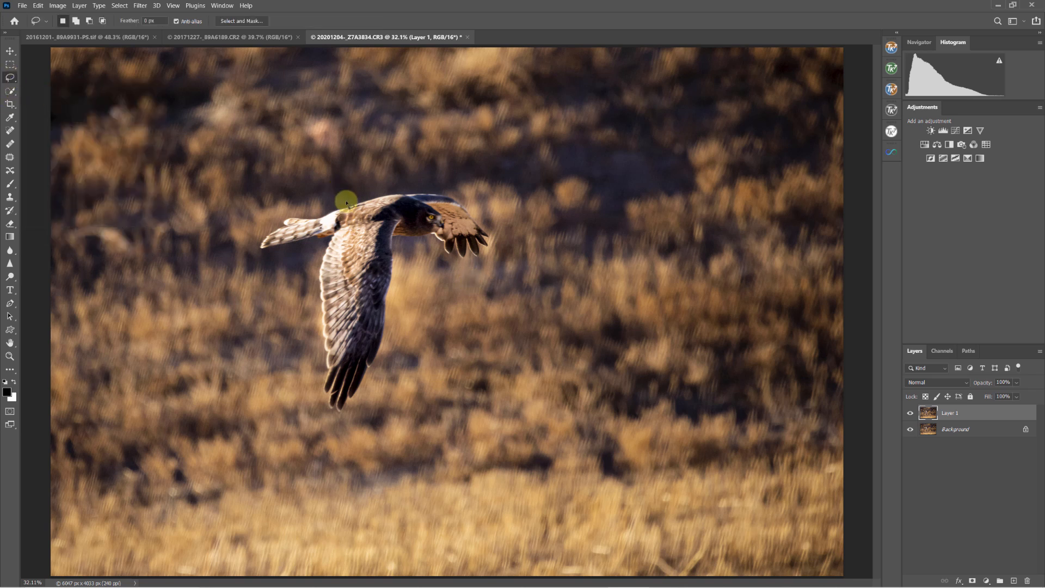
mouse_move(350, 200)
mouse_down()
mouse_move(440, 183)
mouse_move(485, 215)
mouse_move(496, 254)
mouse_move(415, 250)
mouse_move(399, 281)
mouse_move(389, 372)
mouse_move(324, 415)
mouse_move(298, 253)
mouse_move(260, 244)
mouse_move(292, 210)
mouse_move(349, 198)
mouse_up()
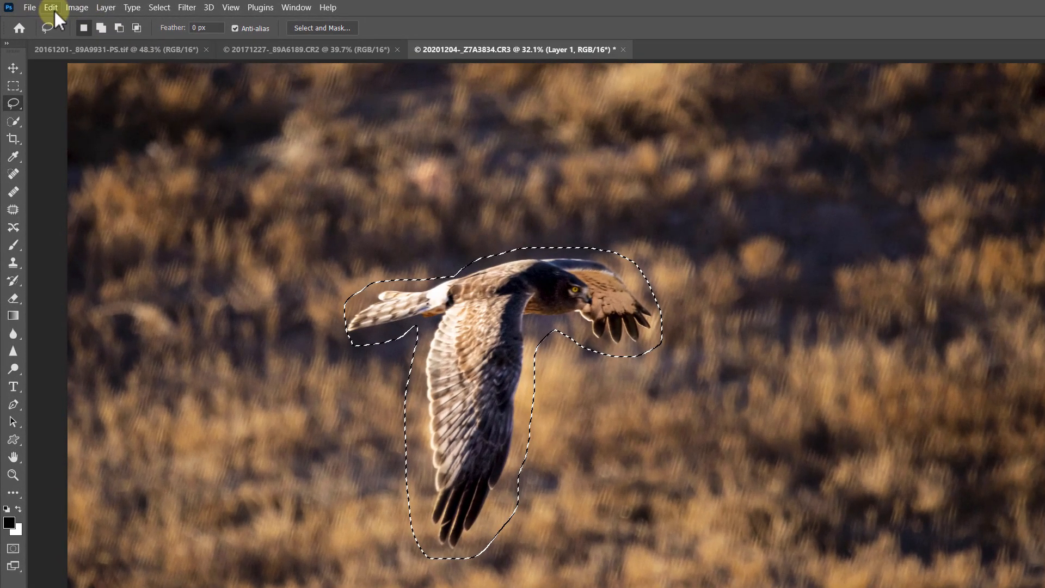
click(40, 6)
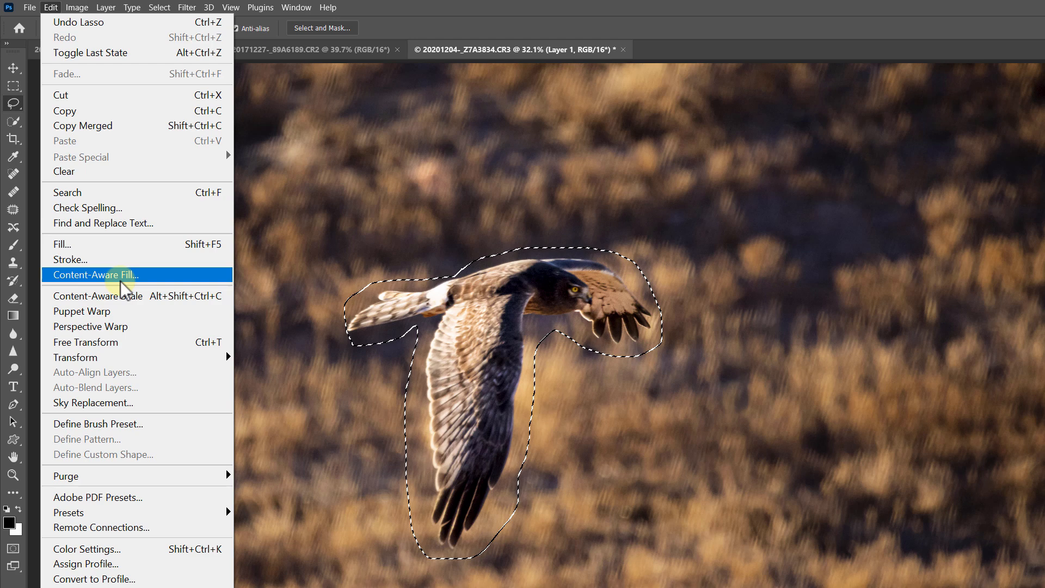
click(120, 281)
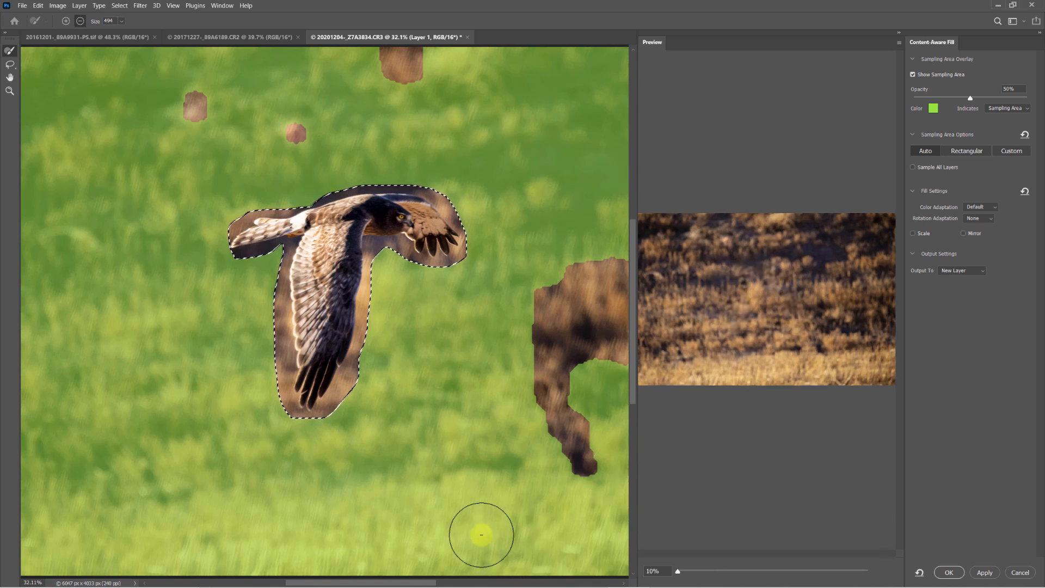
mouse_move(504, 517)
mouse_down()
mouse_move(597, 497)
mouse_move(619, 526)
mouse_move(443, 541)
mouse_move(296, 511)
mouse_move(50, 509)
mouse_move(122, 544)
mouse_move(346, 554)
mouse_move(25, 566)
mouse_move(574, 518)
mouse_up()
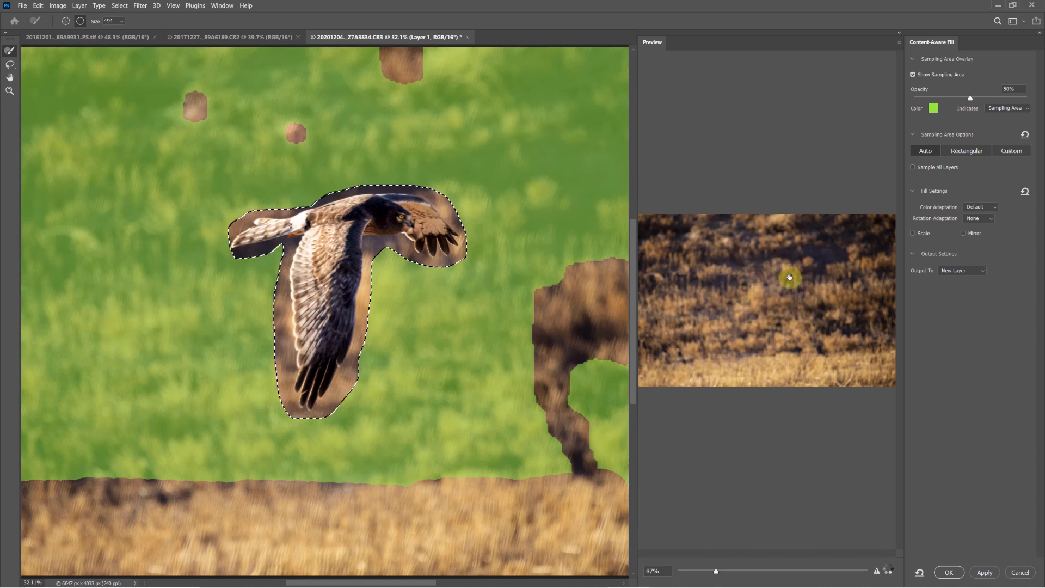
click(949, 572)
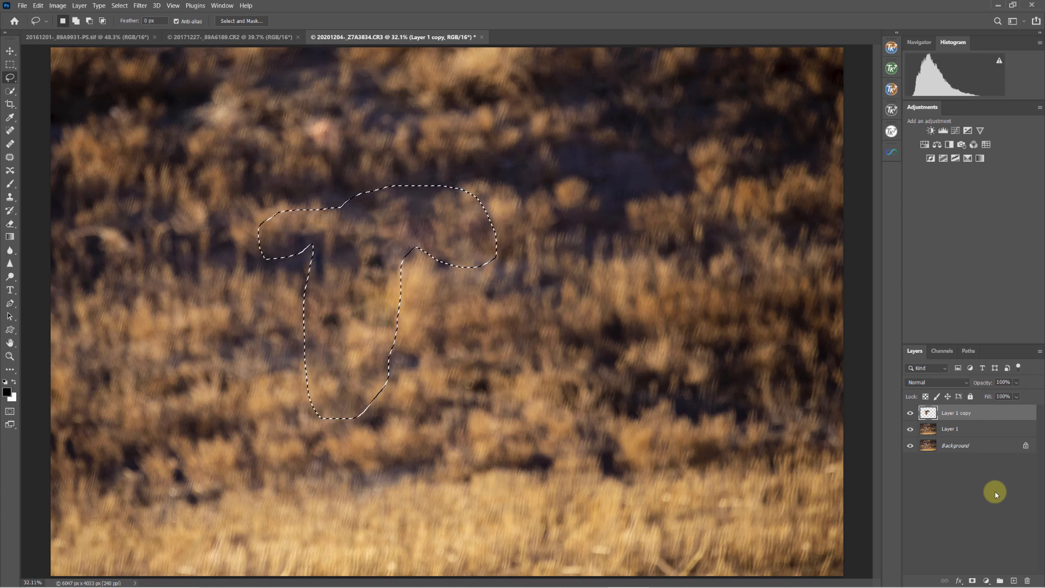
Stamp all visible layers into a new top layer, clear the selection, and convert the stamped layer to a smart object
key(ctrl+shift+alt+e)
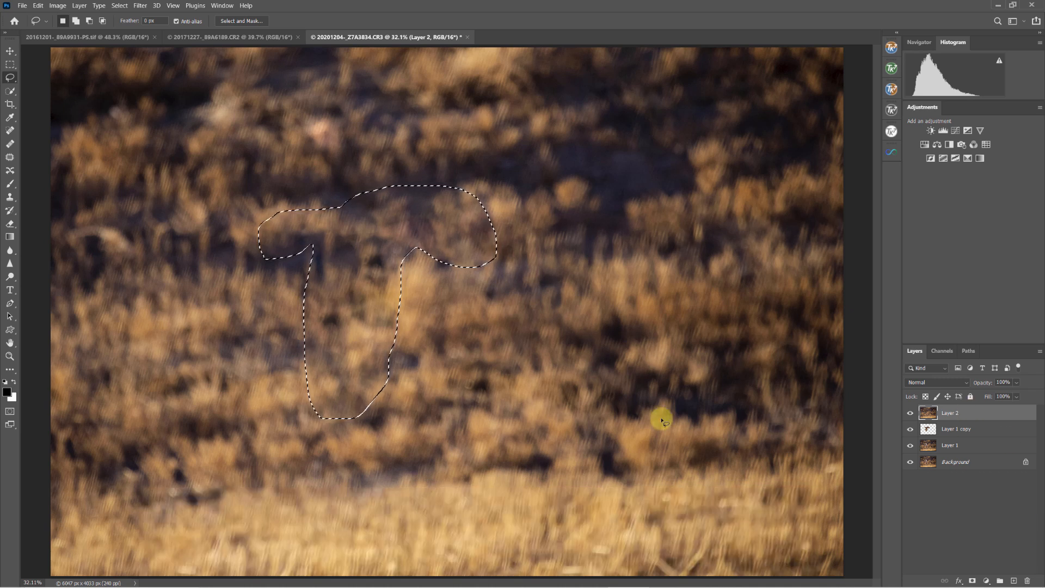
click(665, 420)
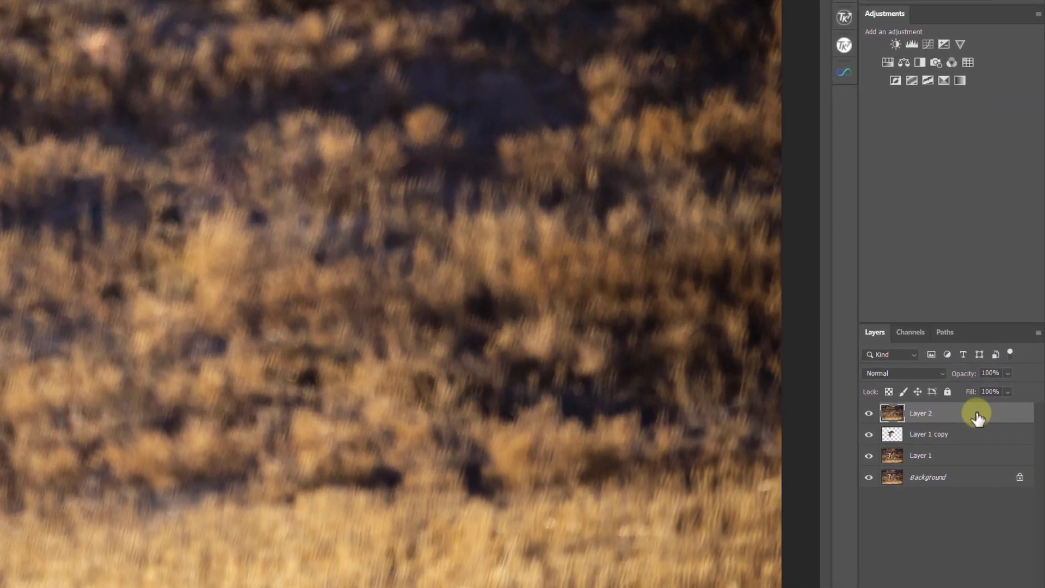
right_click(989, 417)
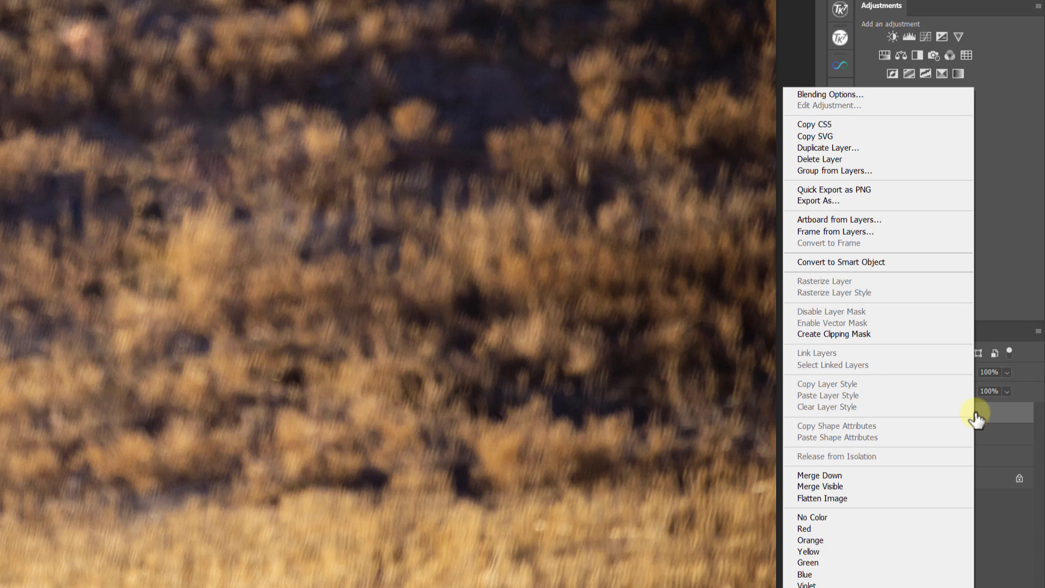
click(856, 263)
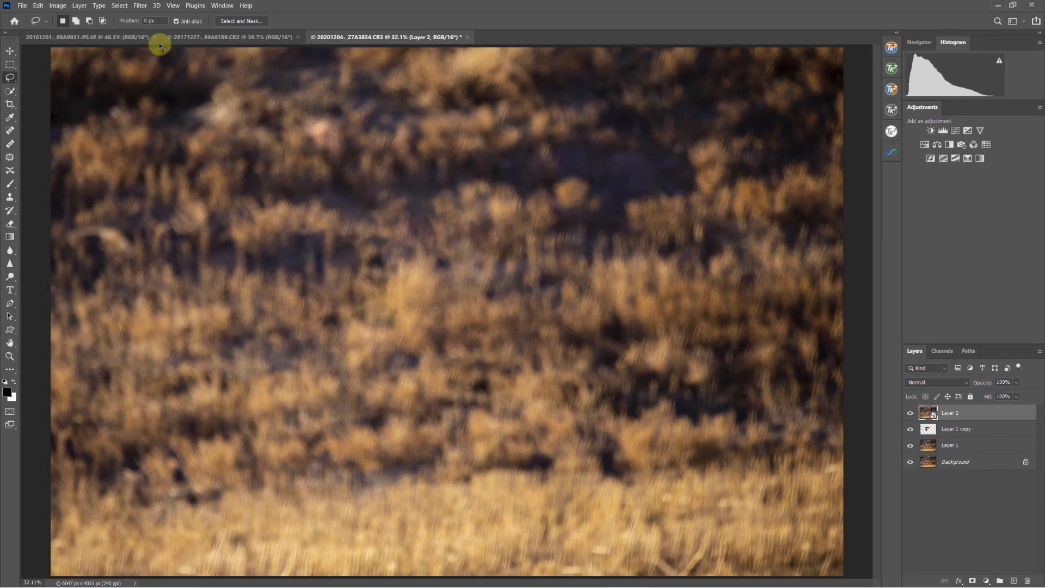
Apply a strong Motion Blur at a 0° angle to the Layer 2 smart object
click(140, 6)
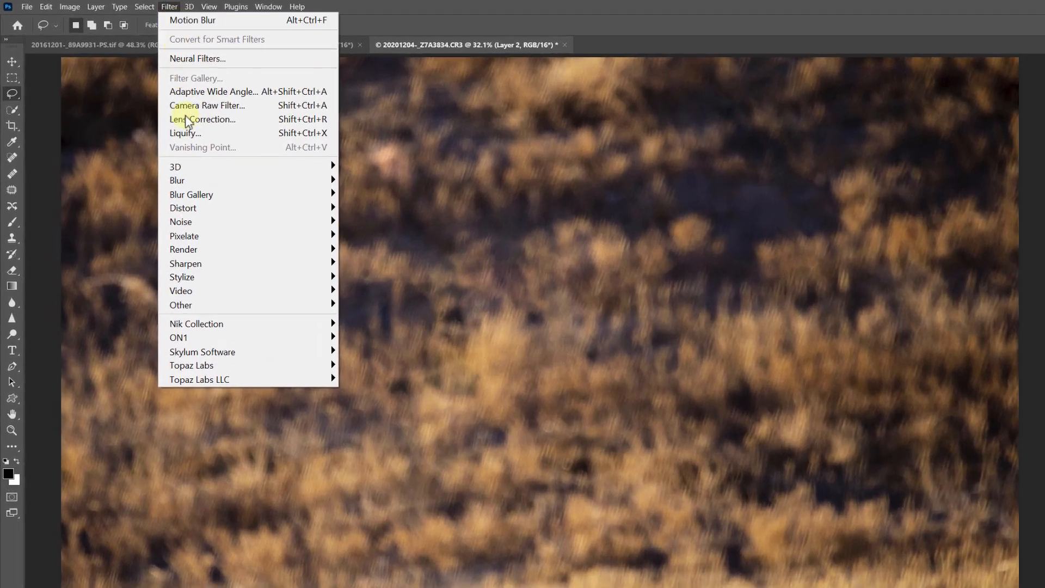
mouse_move(203, 182)
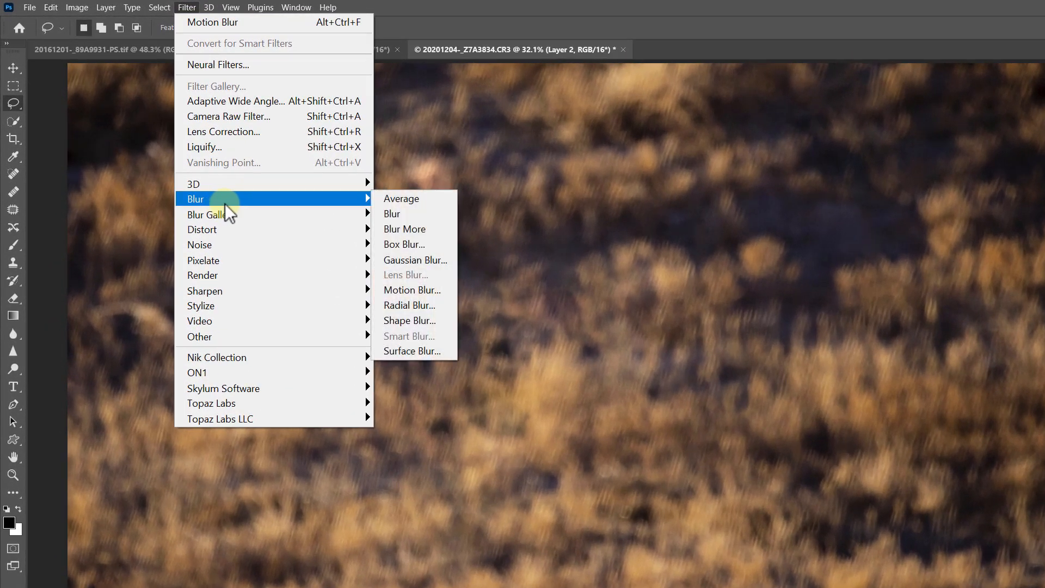
click(425, 290)
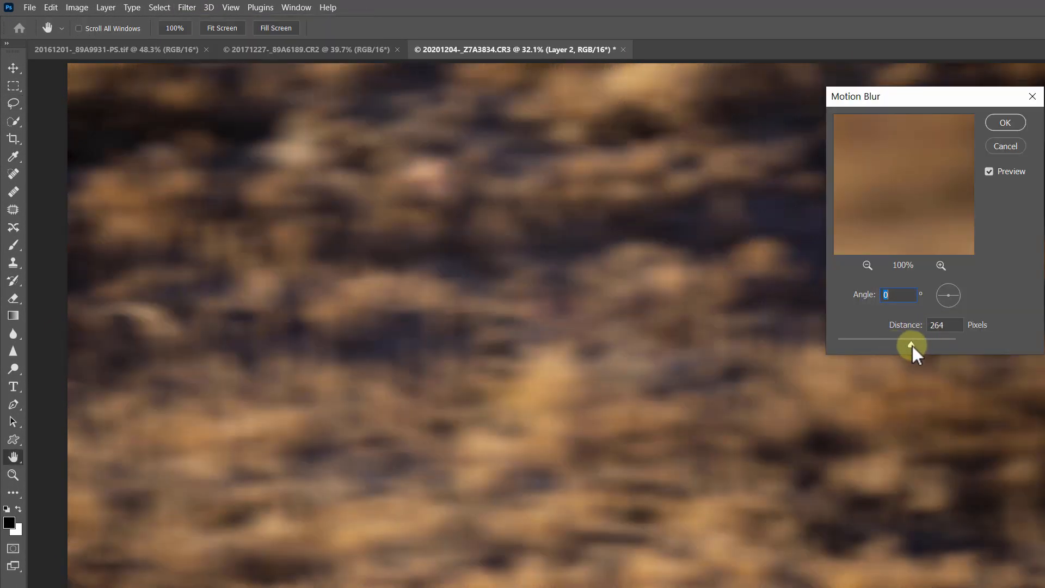
drag(870, 344, 899, 345)
click(1003, 123)
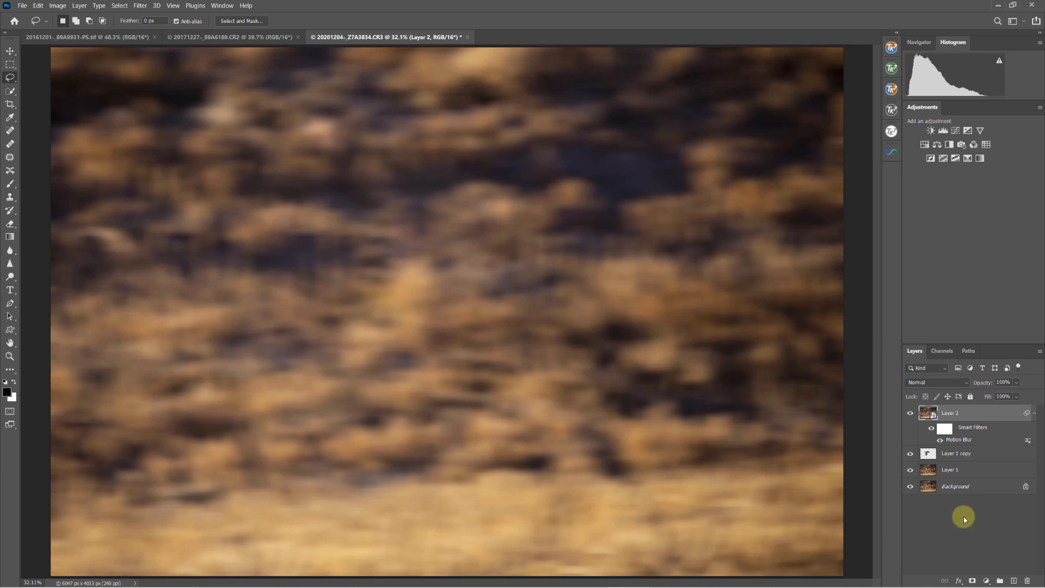
Show only the Background layer and select the bird with Select Subject, refining the selection around the far wing's feather tips
alt+click(910, 486)
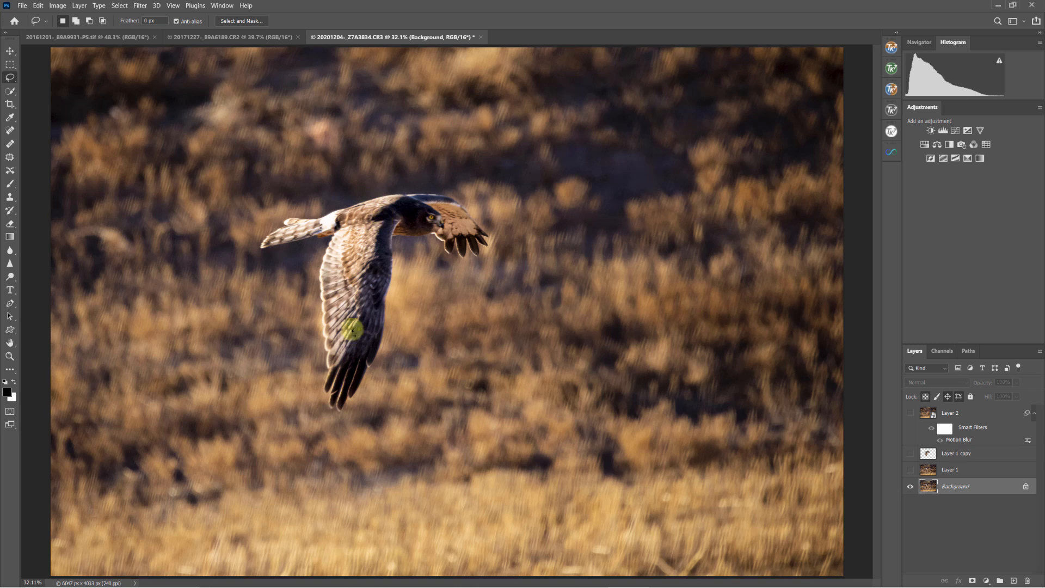
click(10, 92)
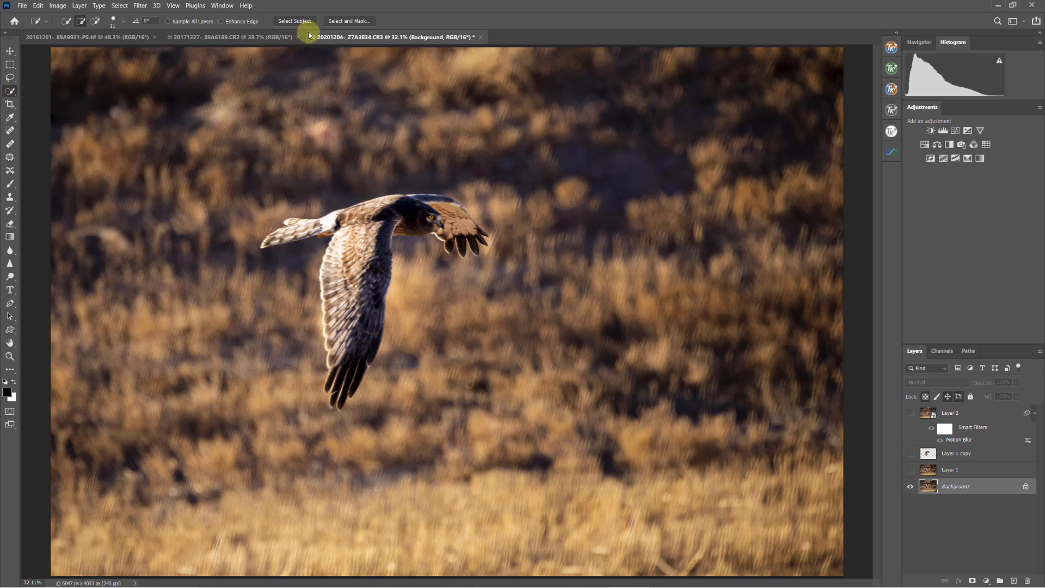
click(293, 21)
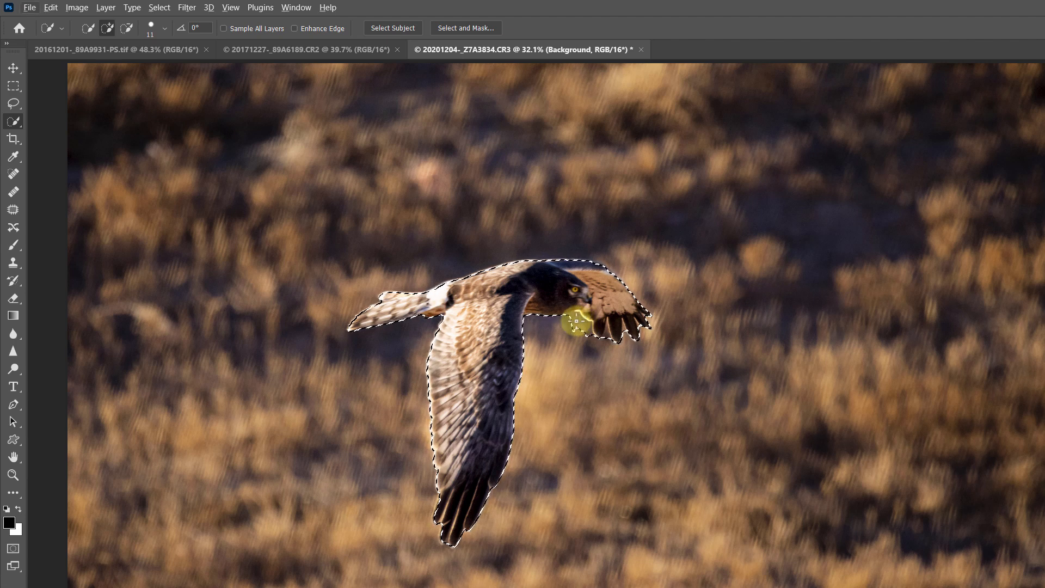
alt+click(587, 338)
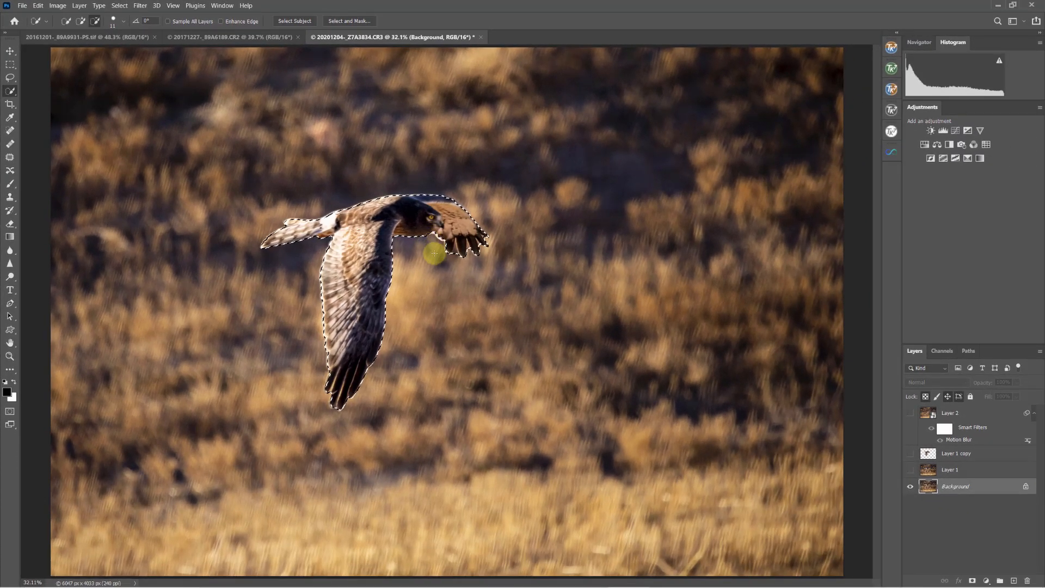
alt+click(453, 251)
click(458, 244)
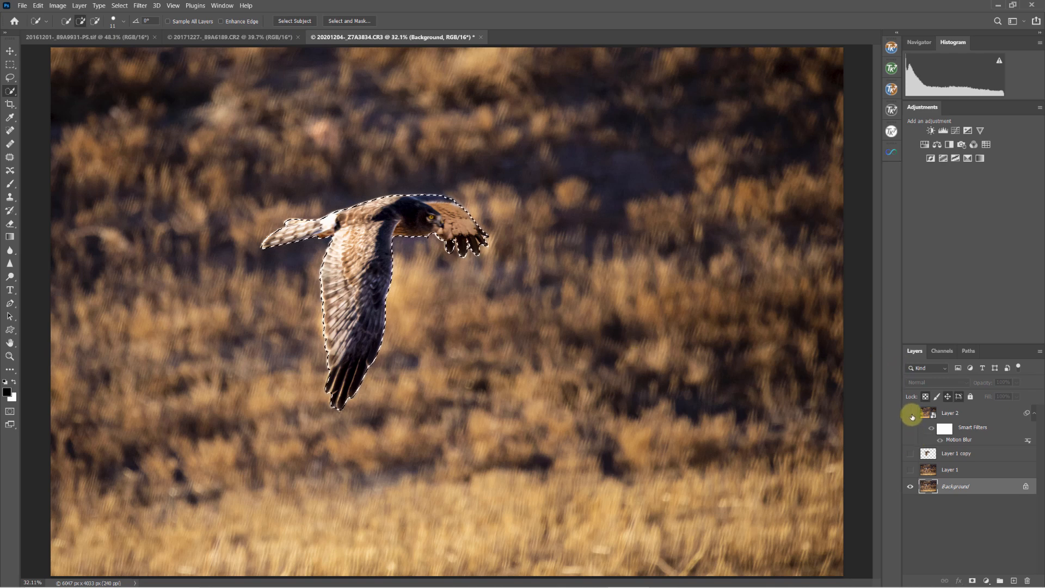
Show Layer 2 again and give it a layer mask that hides the blur inside the bird selection
click(912, 415)
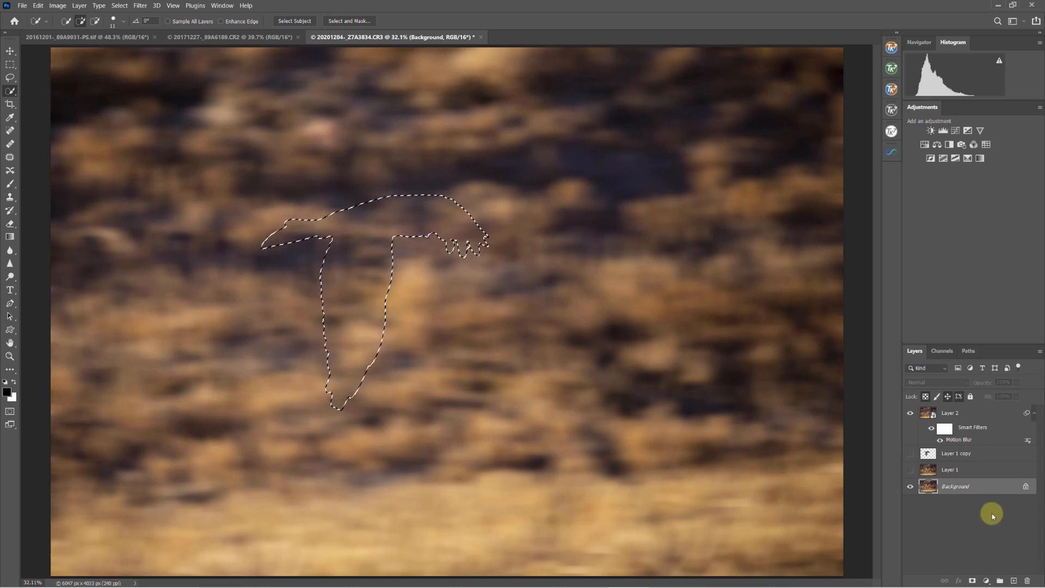
click(968, 411)
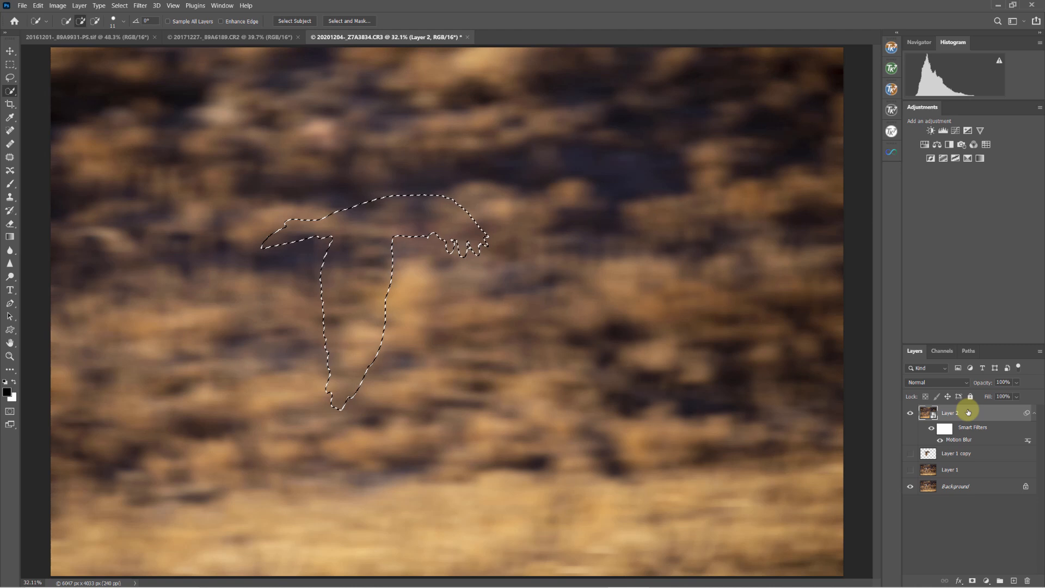
click(973, 580)
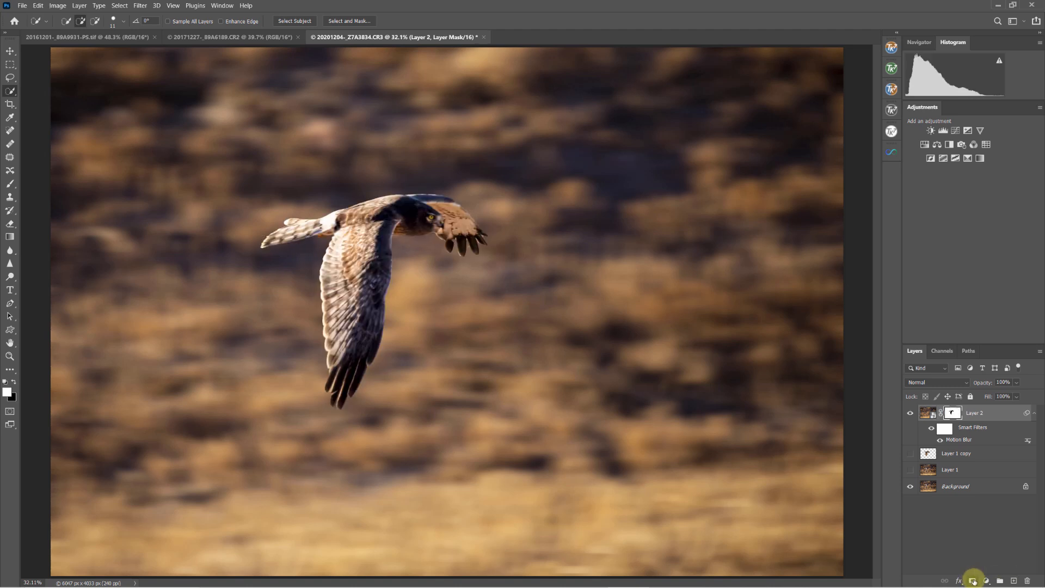